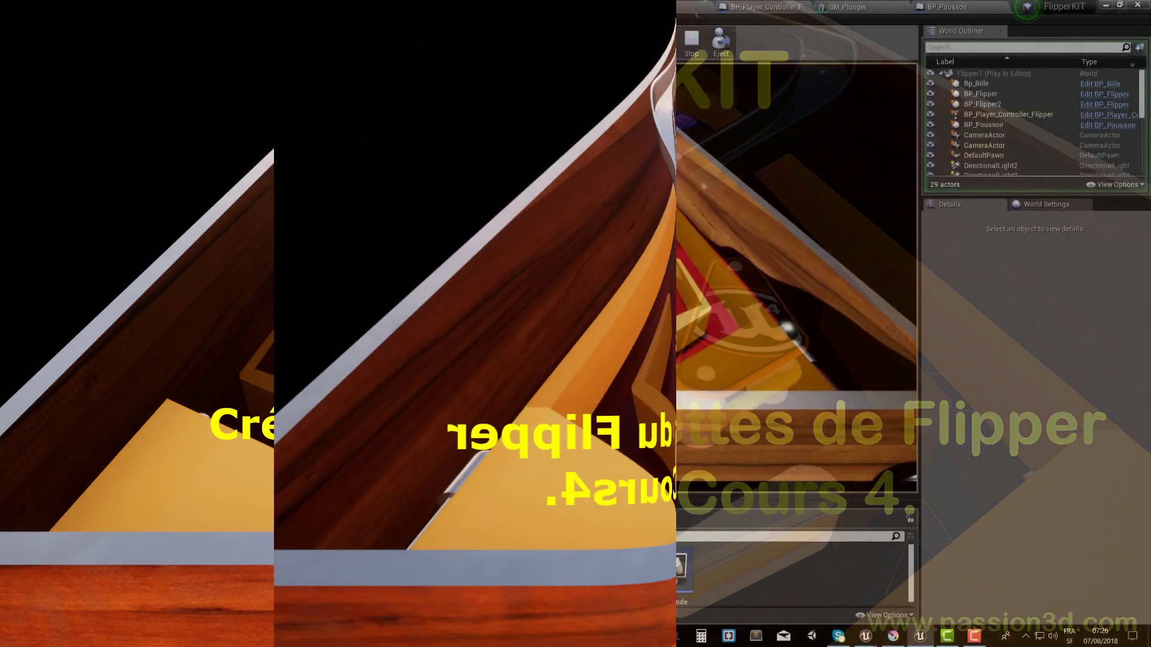
Test both flippers twice with Space during play, then select the BP_Flipper blueprint asset
key(space)
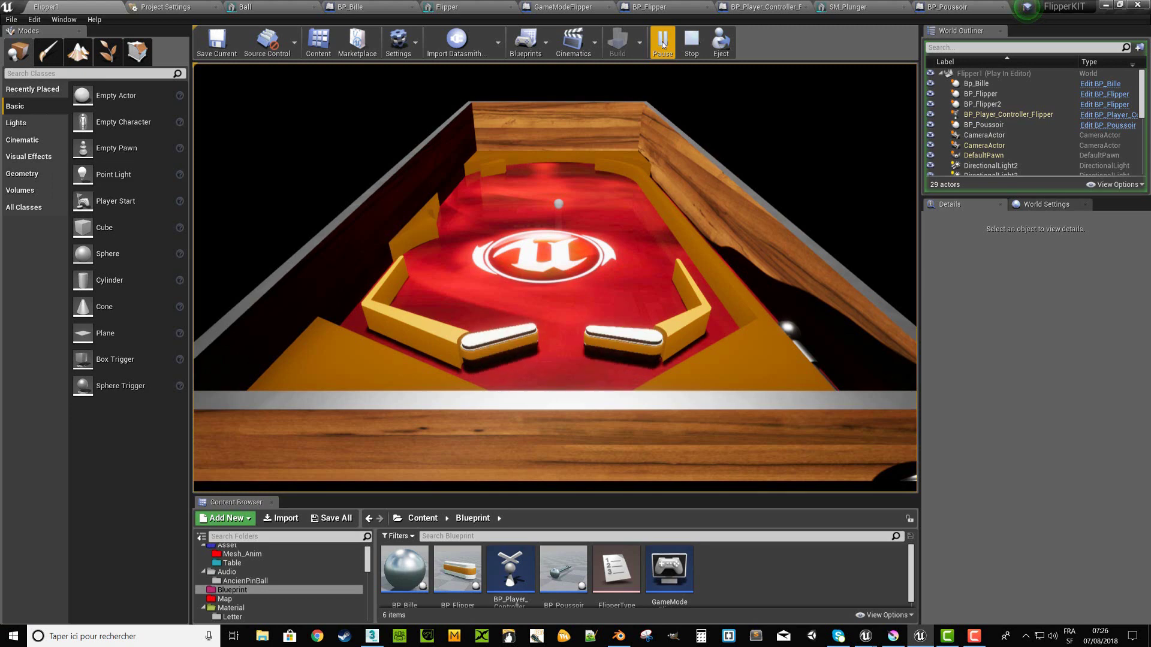
key(space)
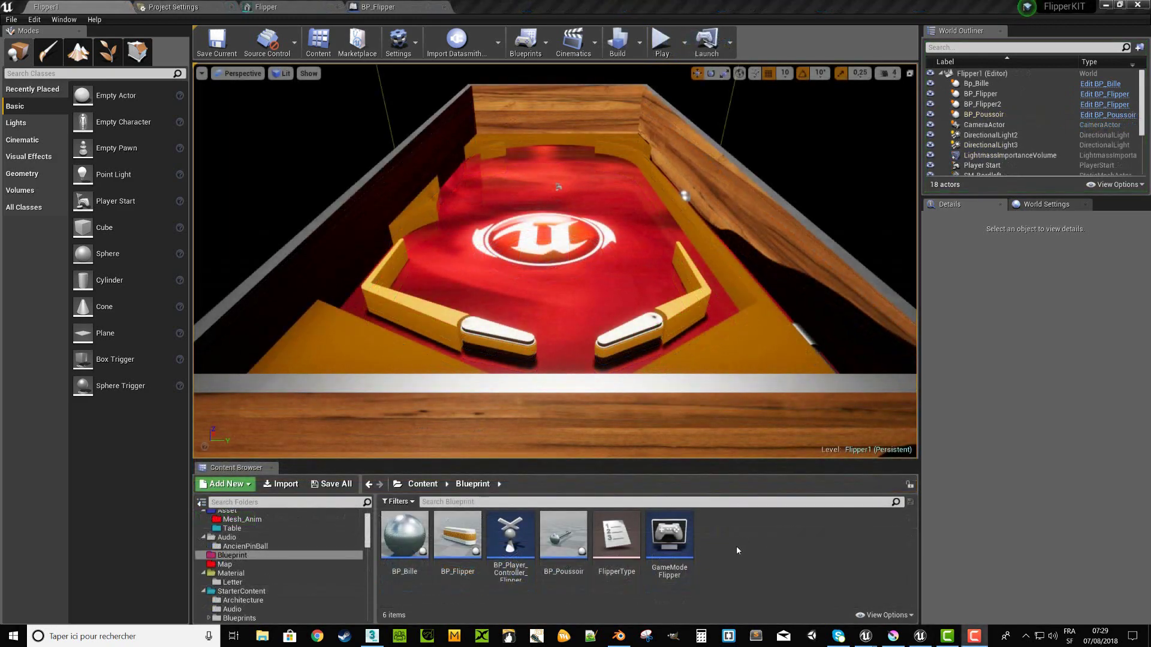
click(460, 544)
Open BP_Flipper and inspect its Flipper mesh component, viewing the component list without adding anything
double_click(460, 544)
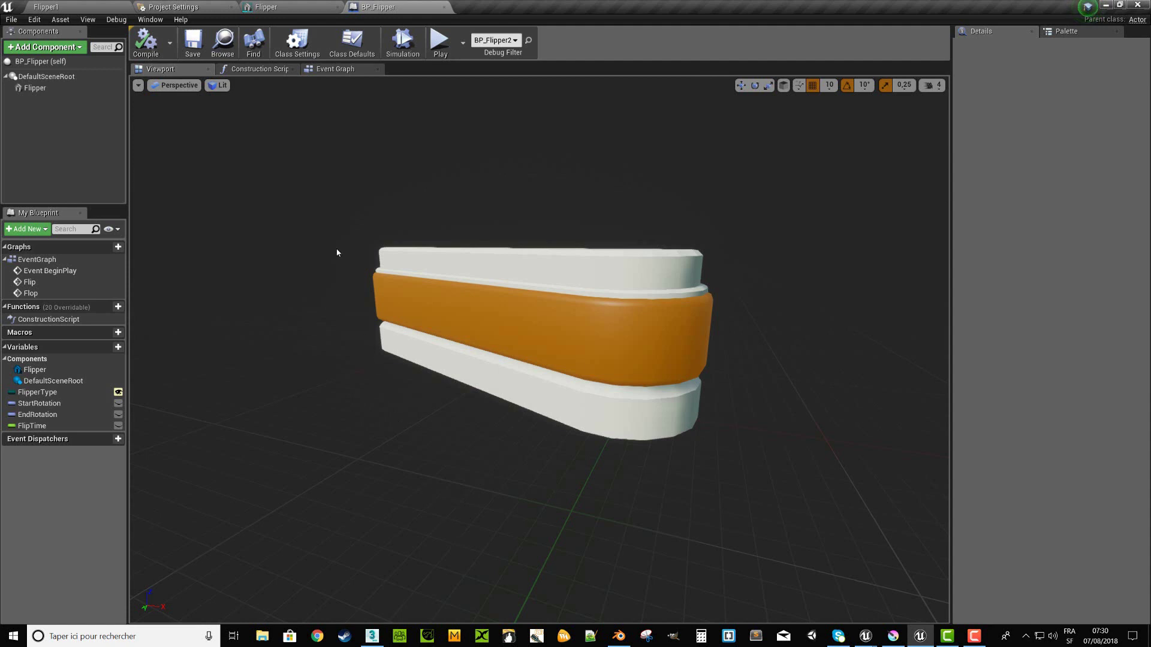
click(46, 90)
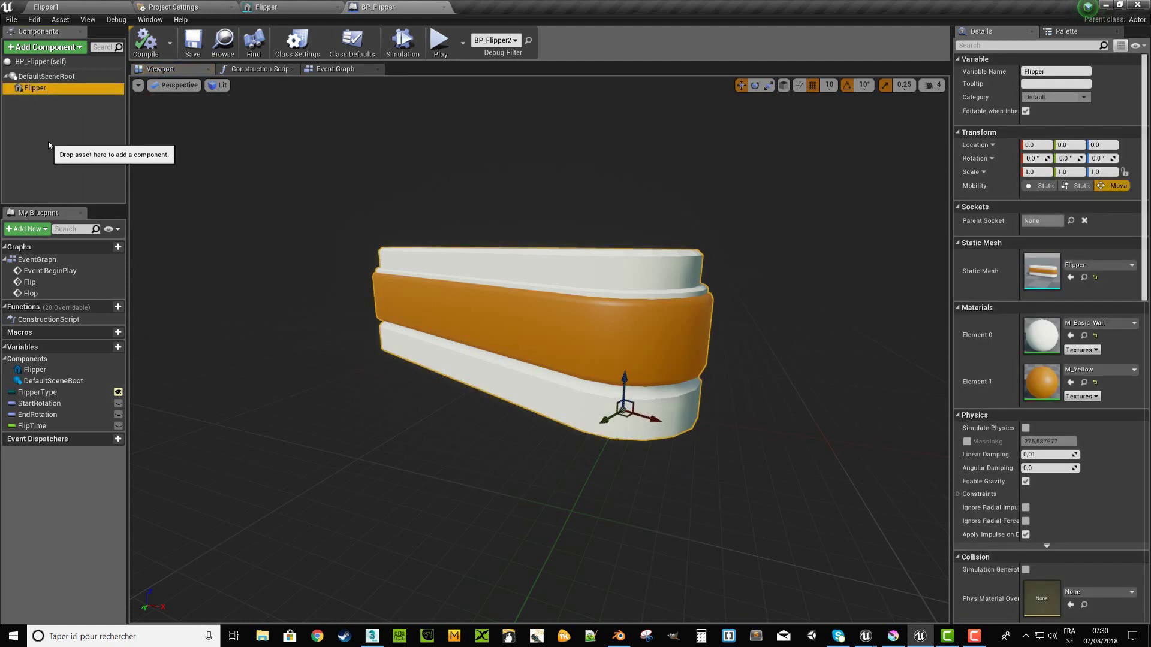
click(43, 48)
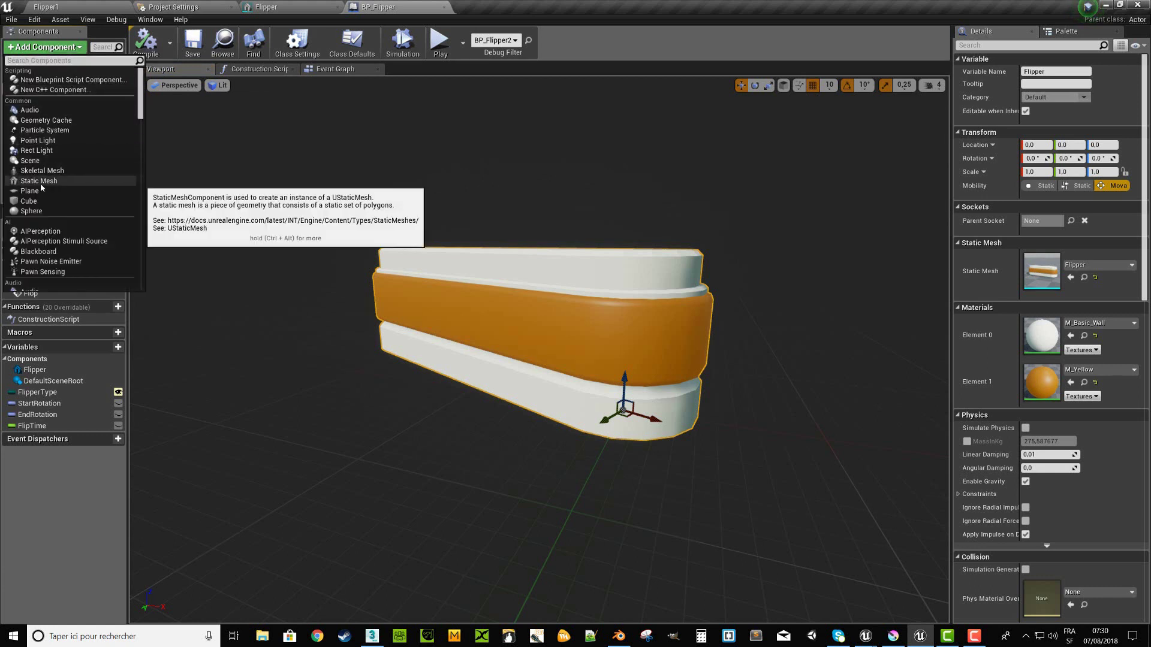
key(Escape)
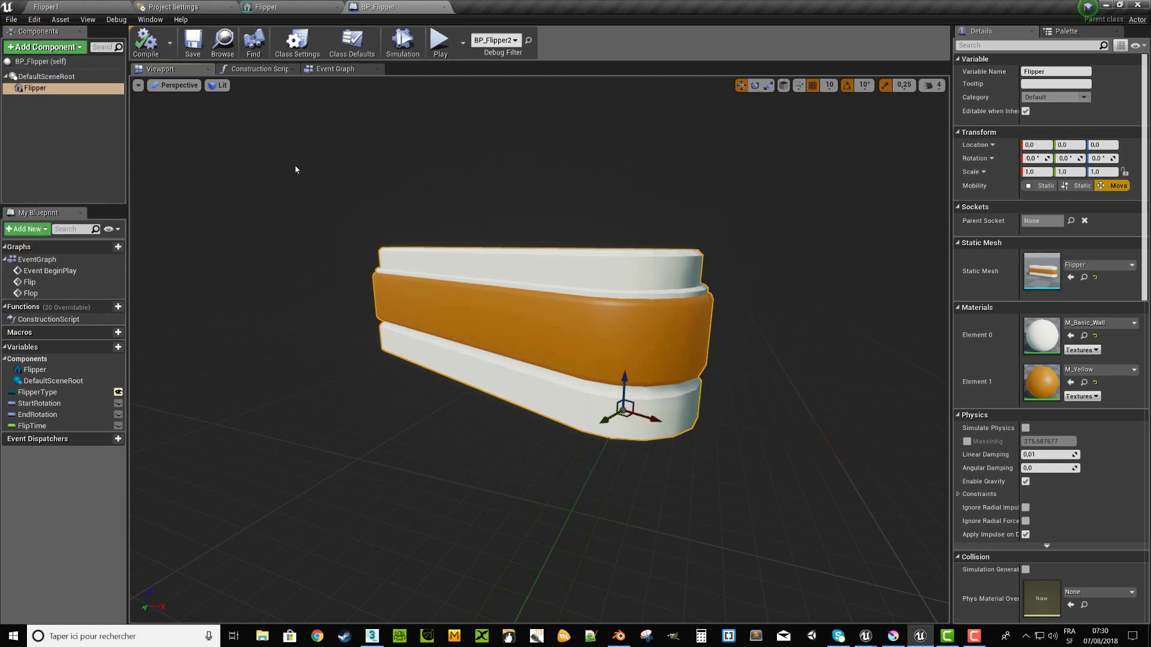
double_click(999, 279)
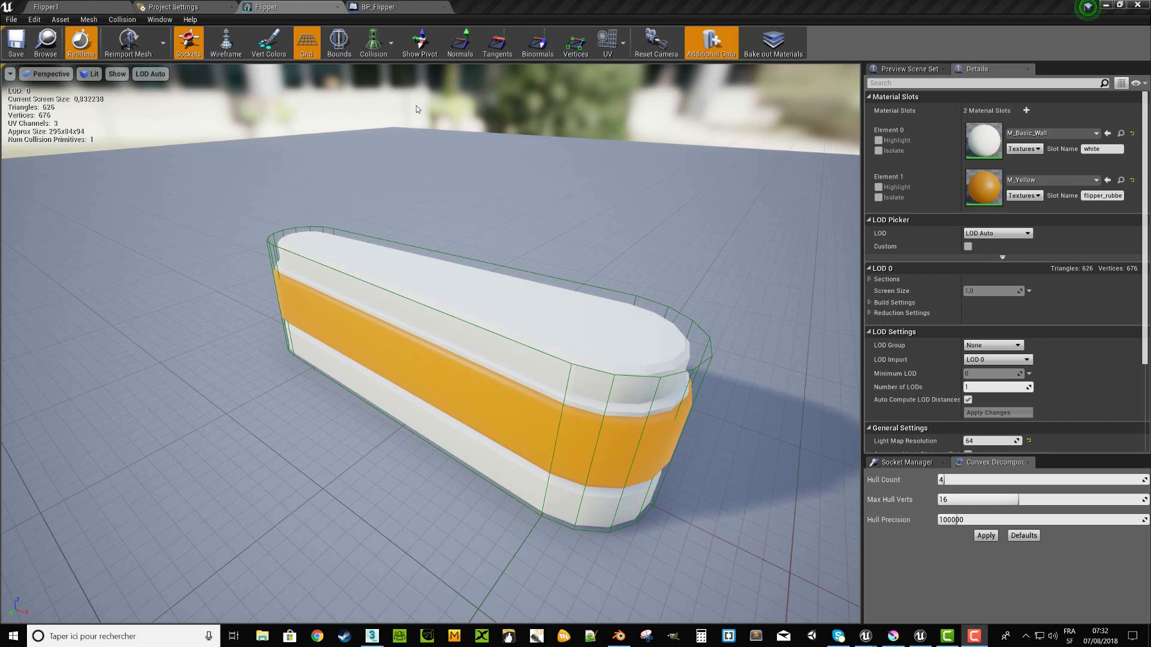
click(423, 43)
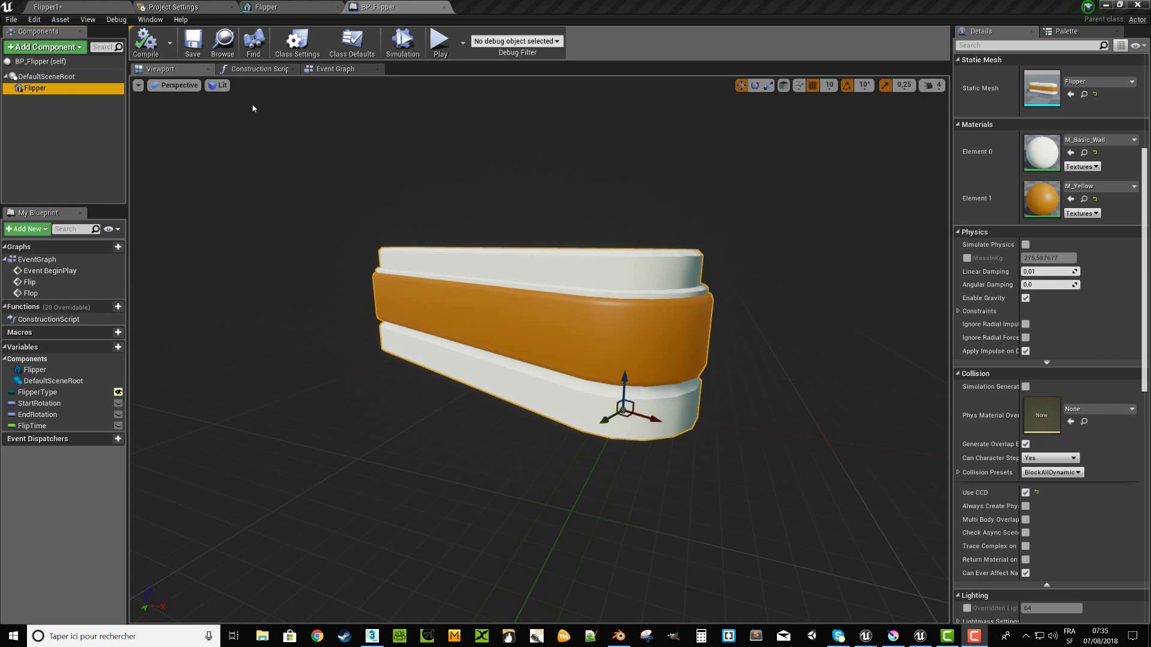
Show BP_Flipper's Construction Script with its per-type rotations and mirroring
click(255, 71)
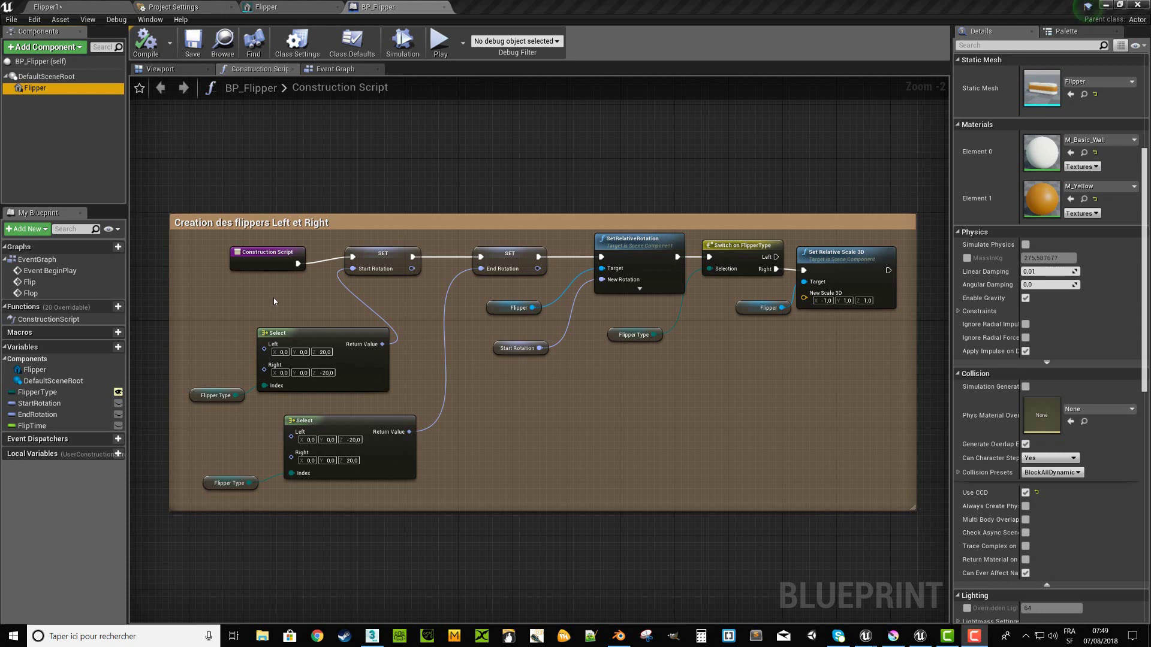
Inspect the StartRotation, EndRotation and FlipperType variables, then return to the Flipper1 level
click(390, 253)
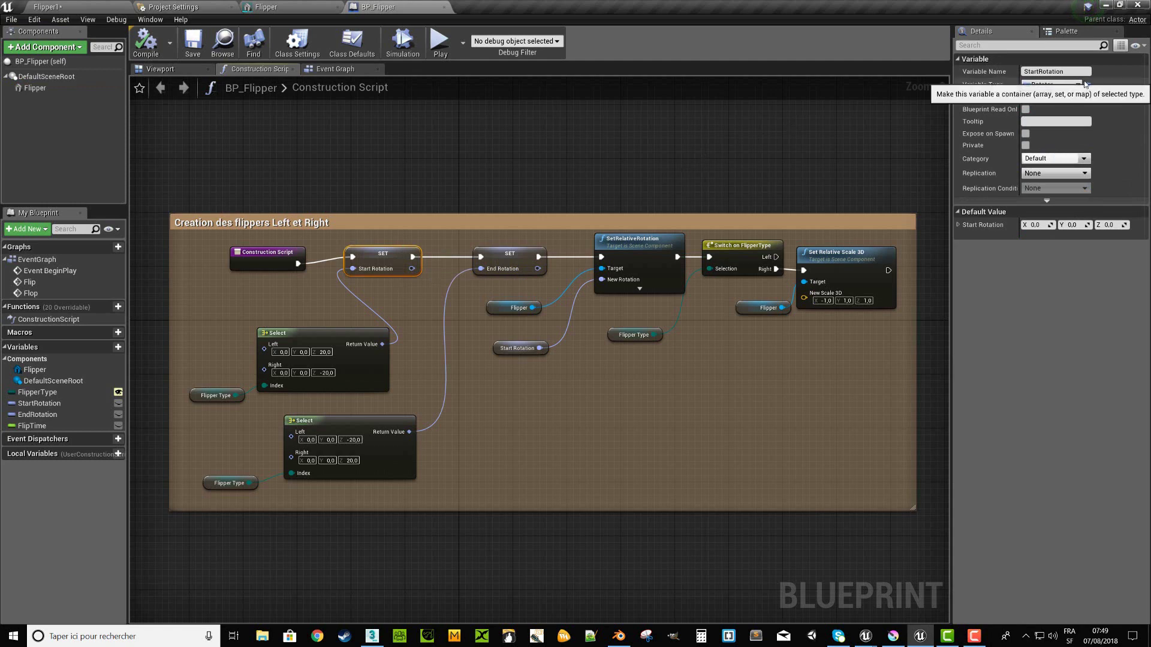
click(527, 256)
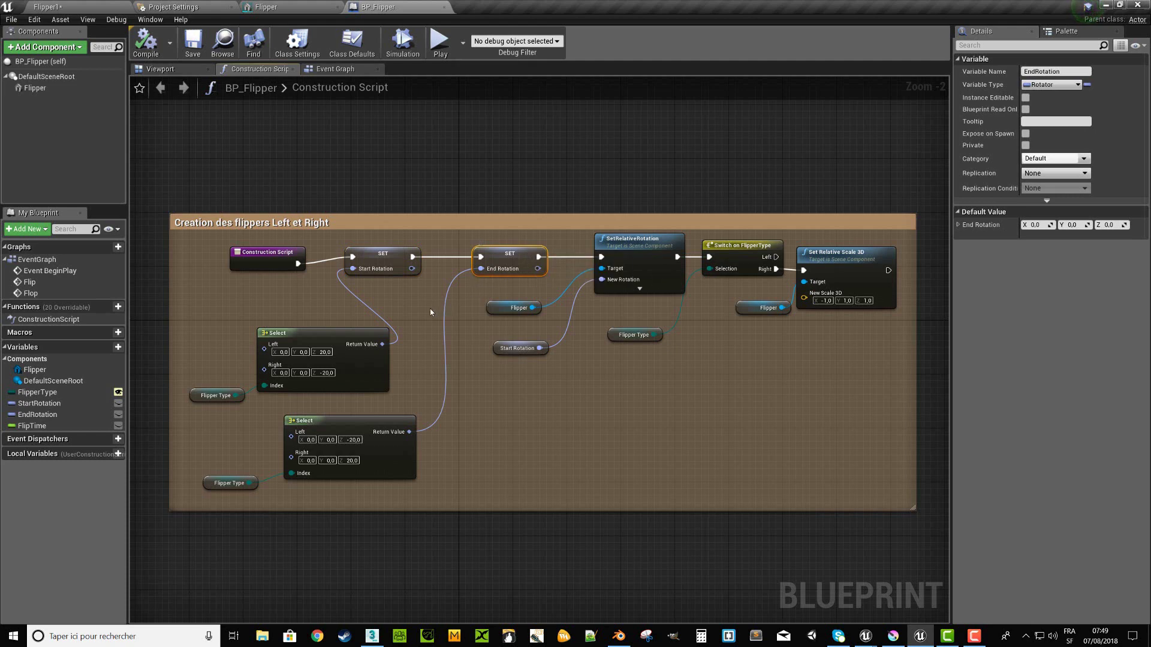
click(195, 396)
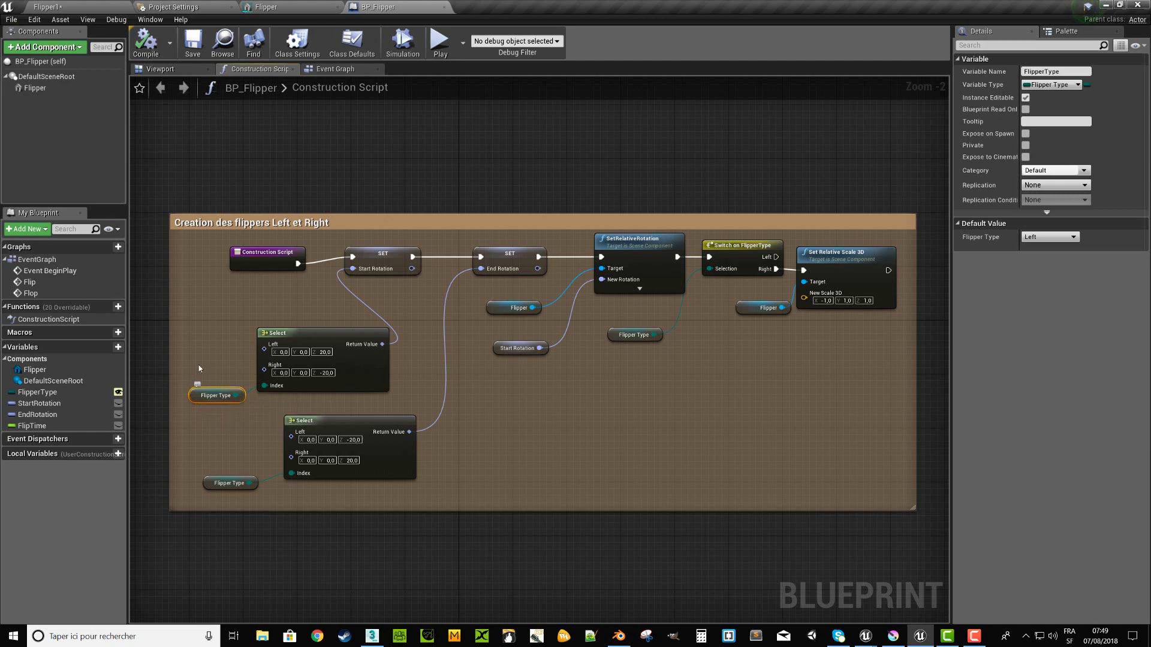
click(80, 8)
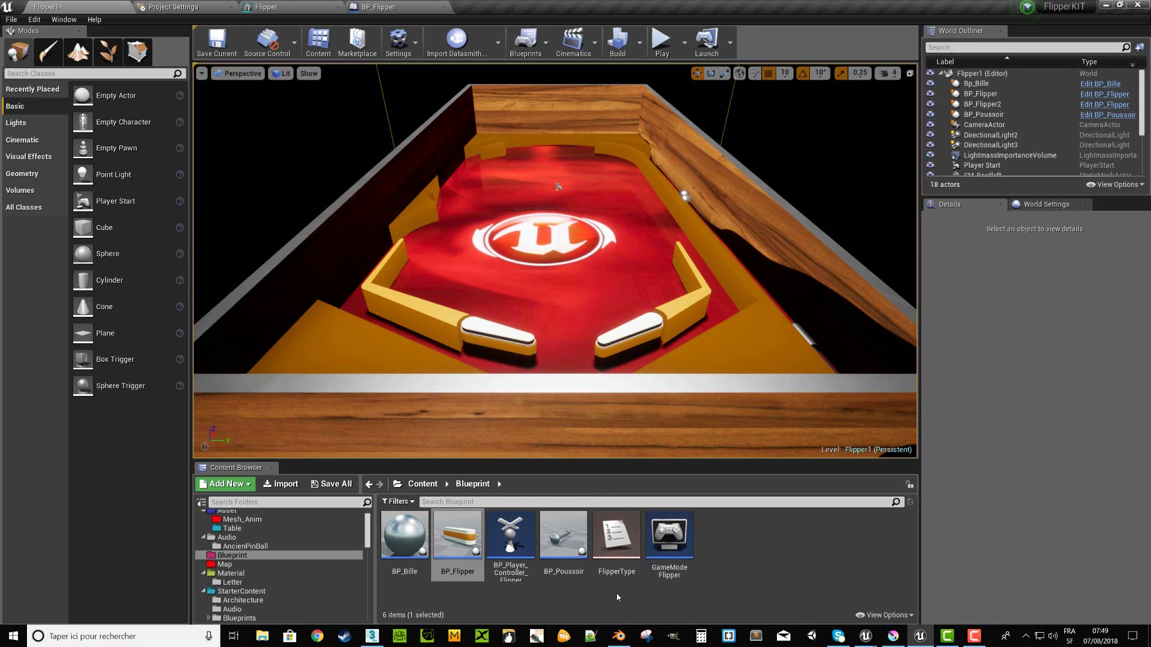
Open the FlipperType enumeration (Left, Right) from the Content Browser in its own tab
double_click(619, 553)
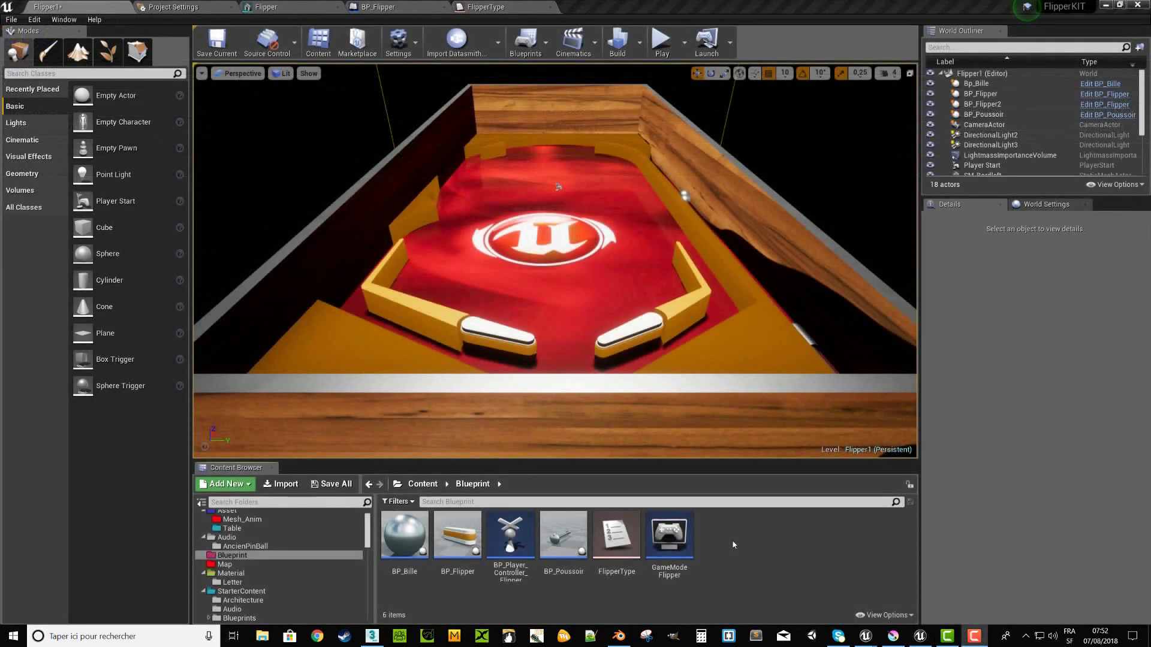
Show the Content Browser's new asset menu with its Blueprints > Enumeration option
right_click(732, 545)
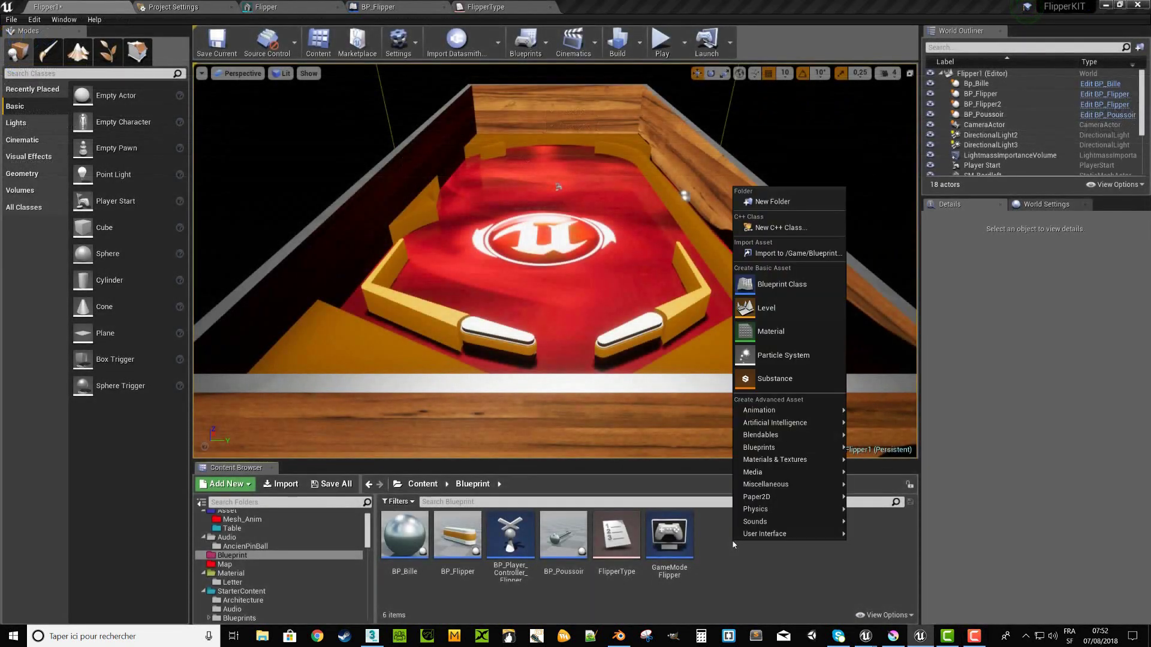
mouse_move(783, 448)
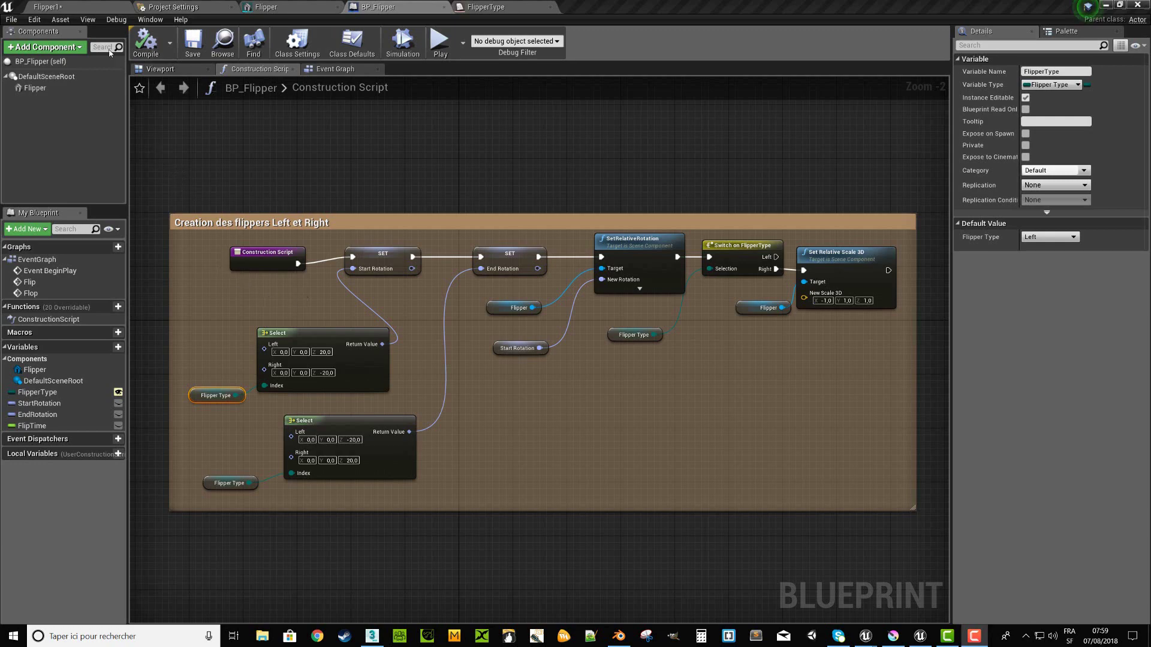
click(81, 9)
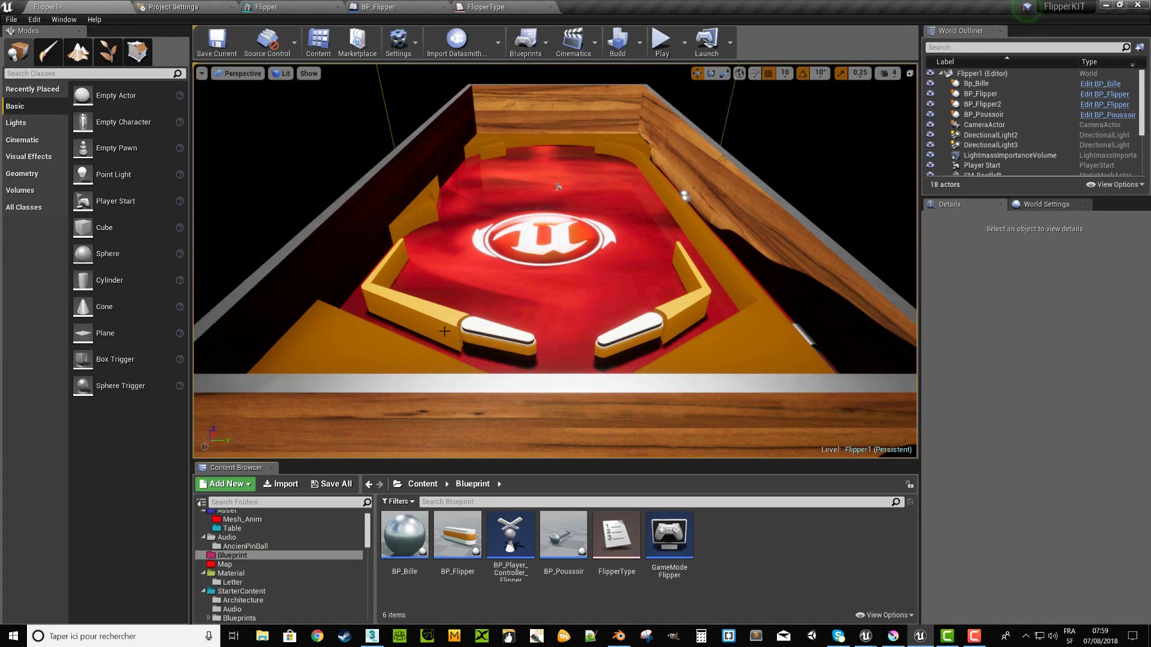
click(488, 326)
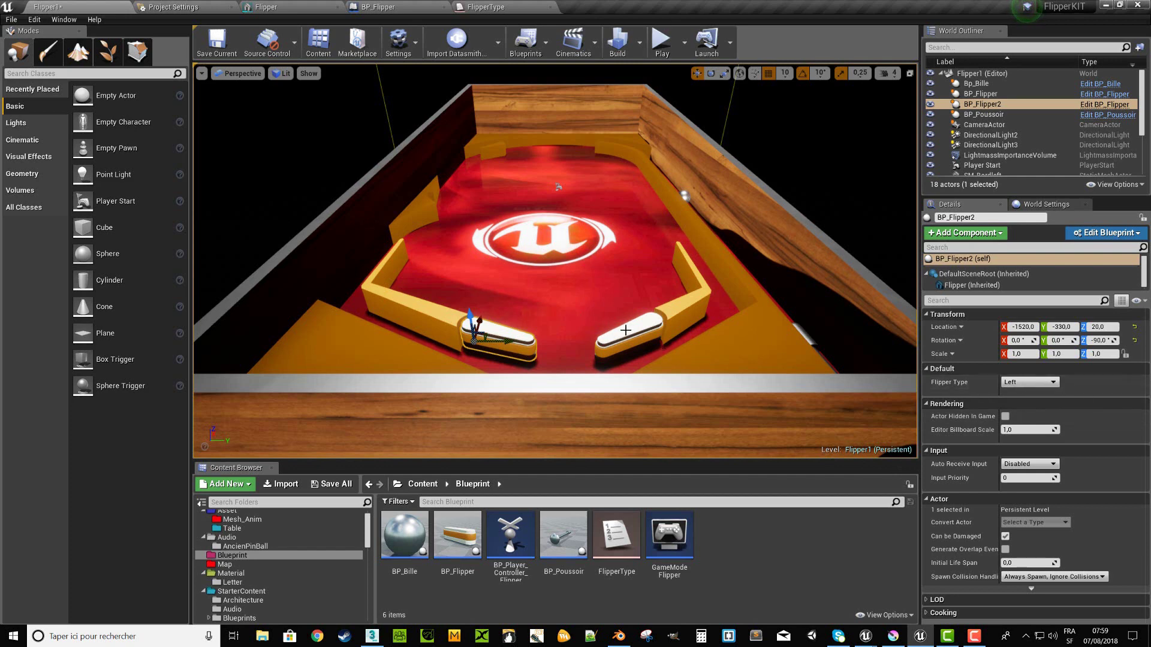
click(650, 325)
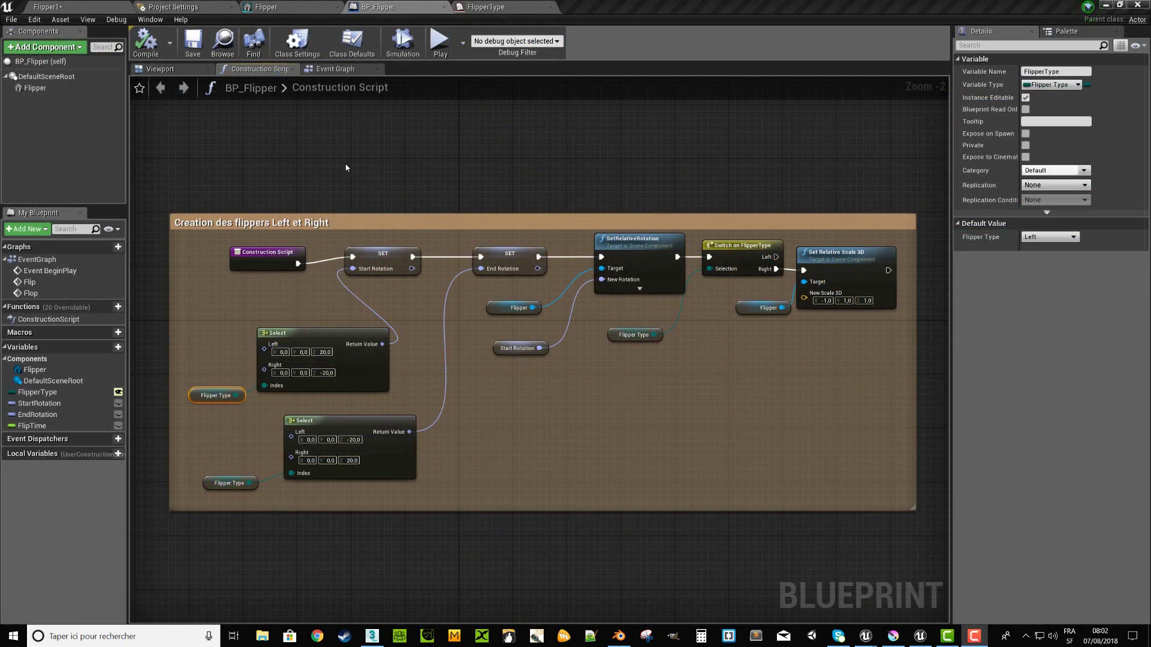
Display BP_Flipper's Event Graph, where Flip and Flop rotate the flipper via Move Component To
click(338, 70)
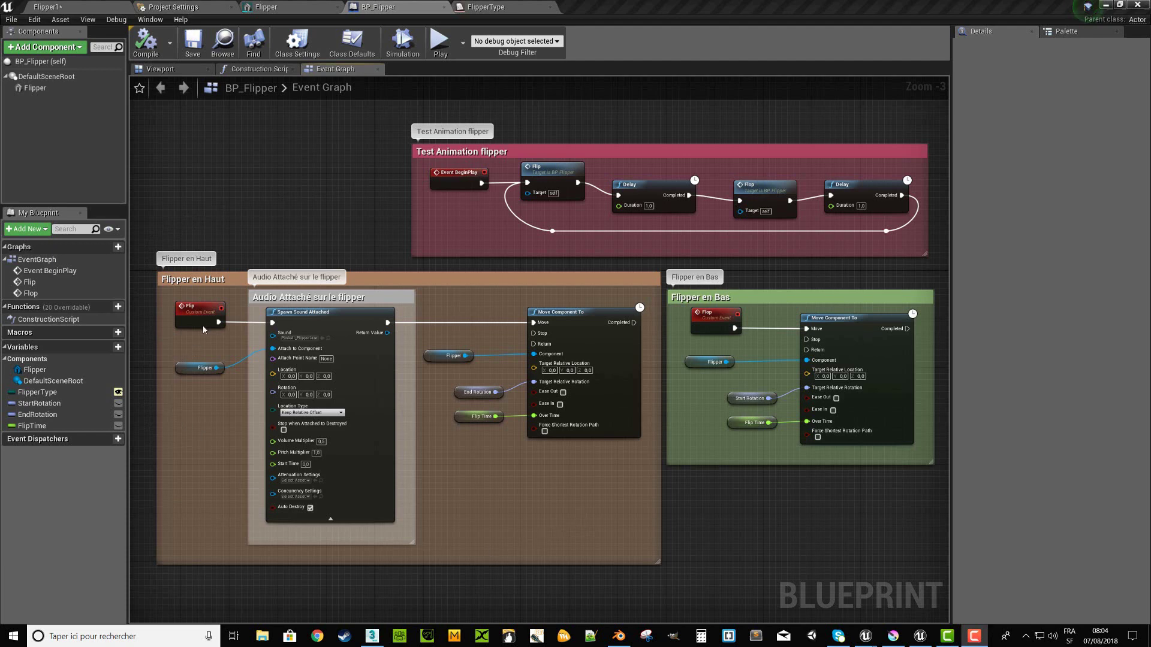
right_click(254, 114)
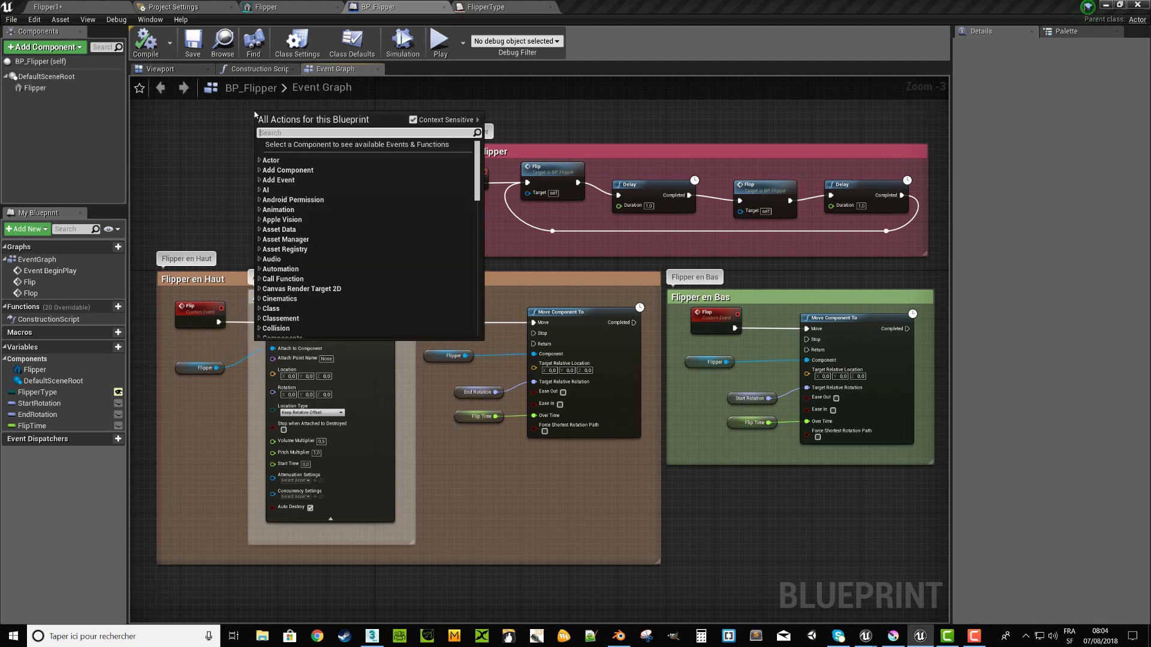
click(261, 181)
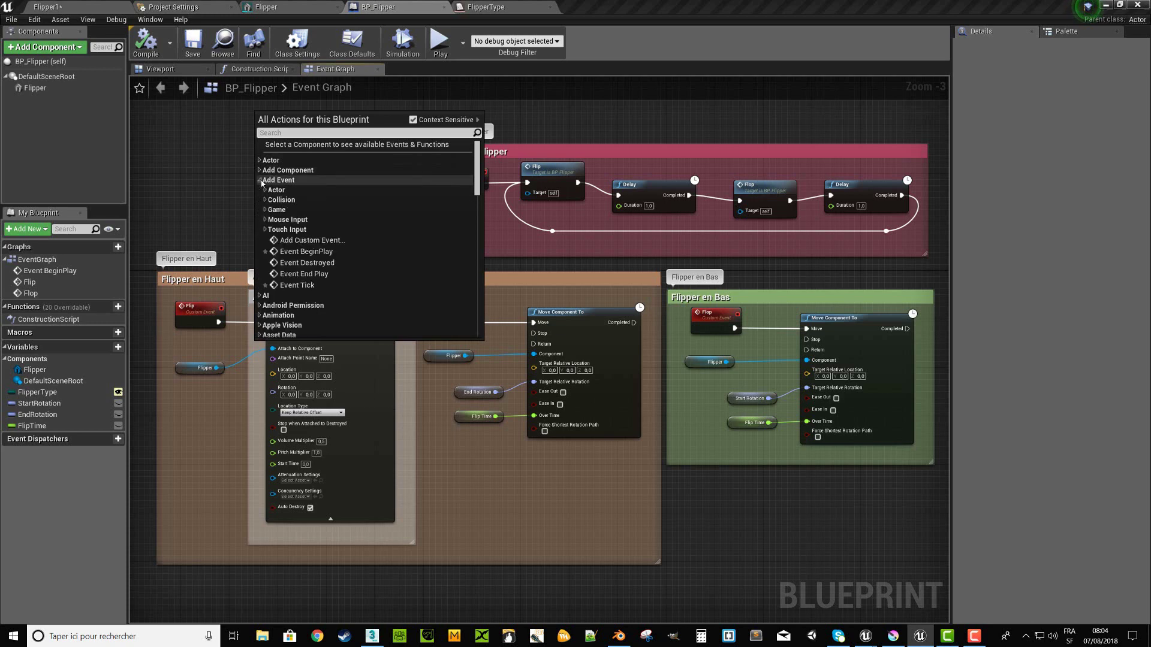
click(312, 241)
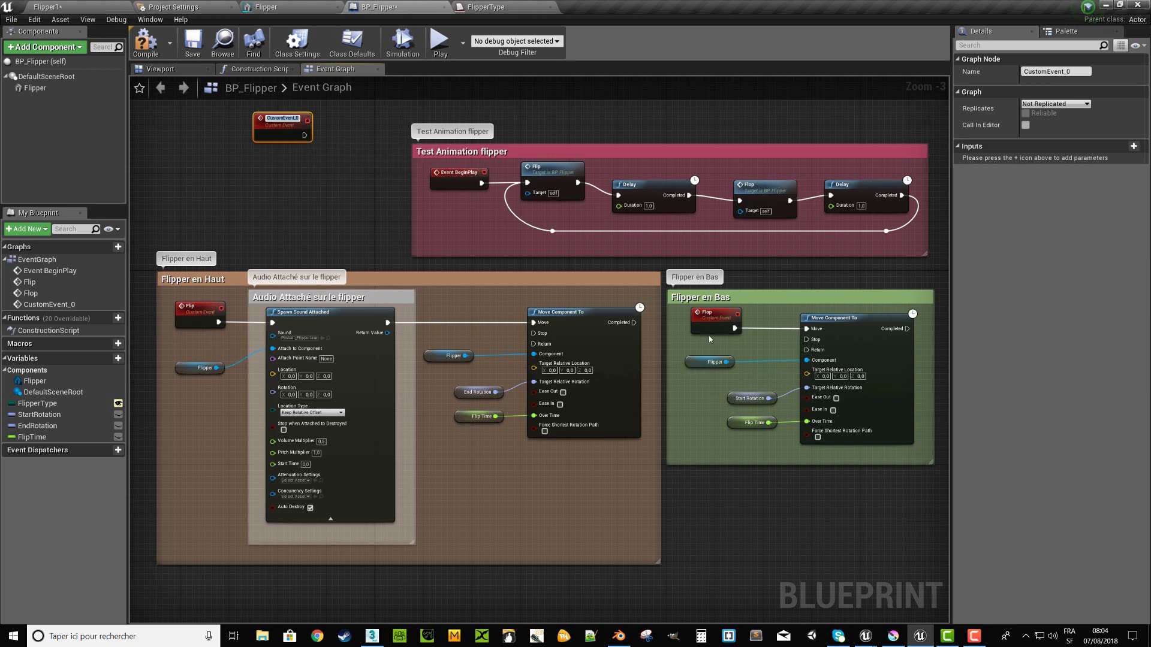
click(283, 175)
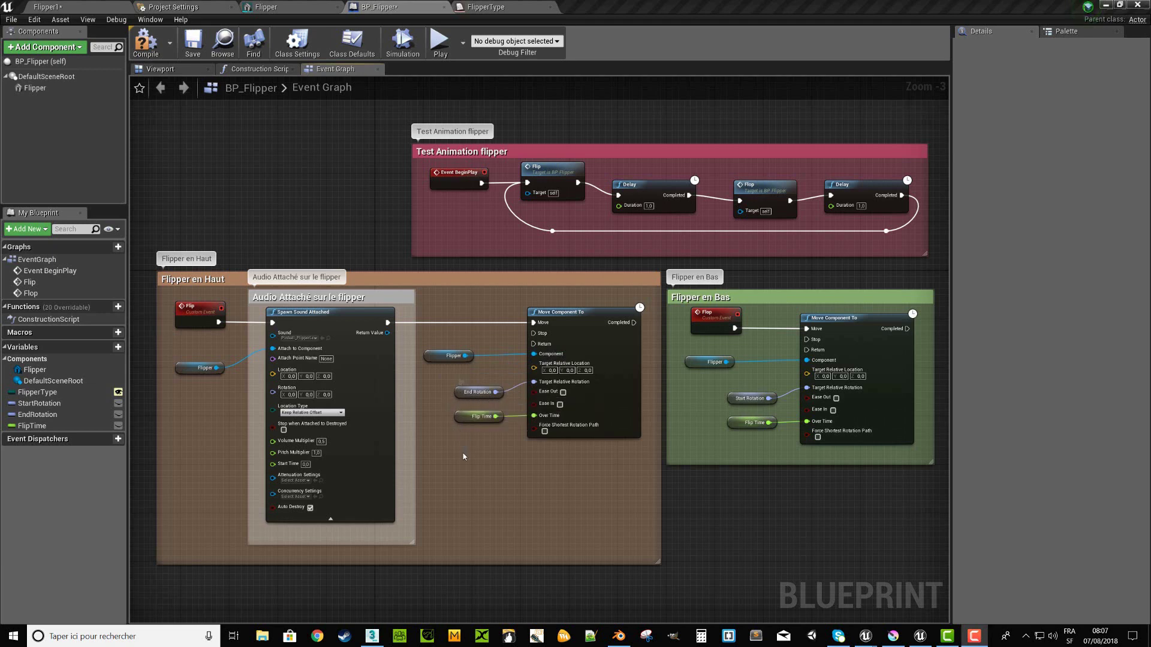
Check the FlipTime (0,02) and StartRotation defaults, then switch to the Flipper1 level
click(461, 414)
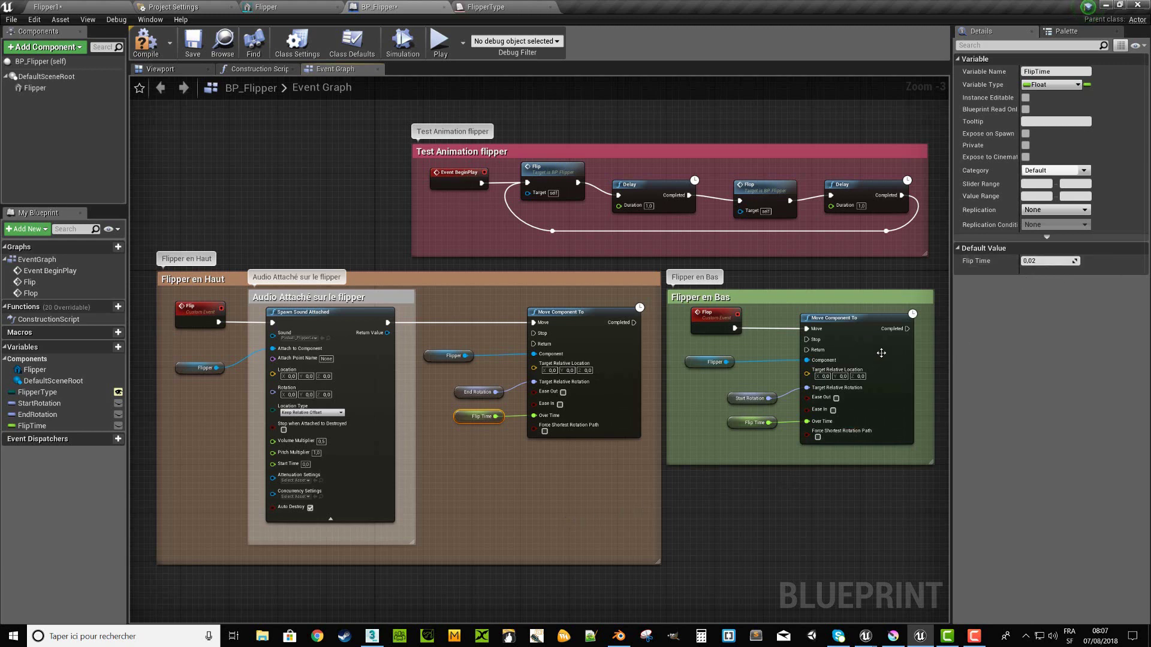
click(749, 399)
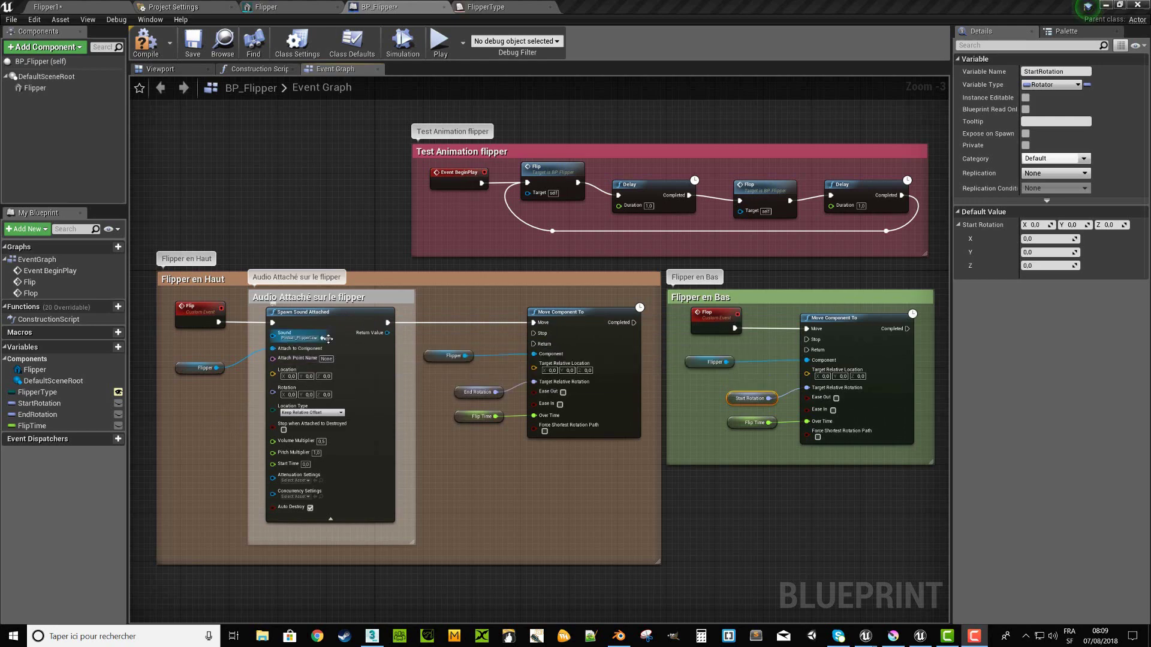
key(ctrl+Tab)
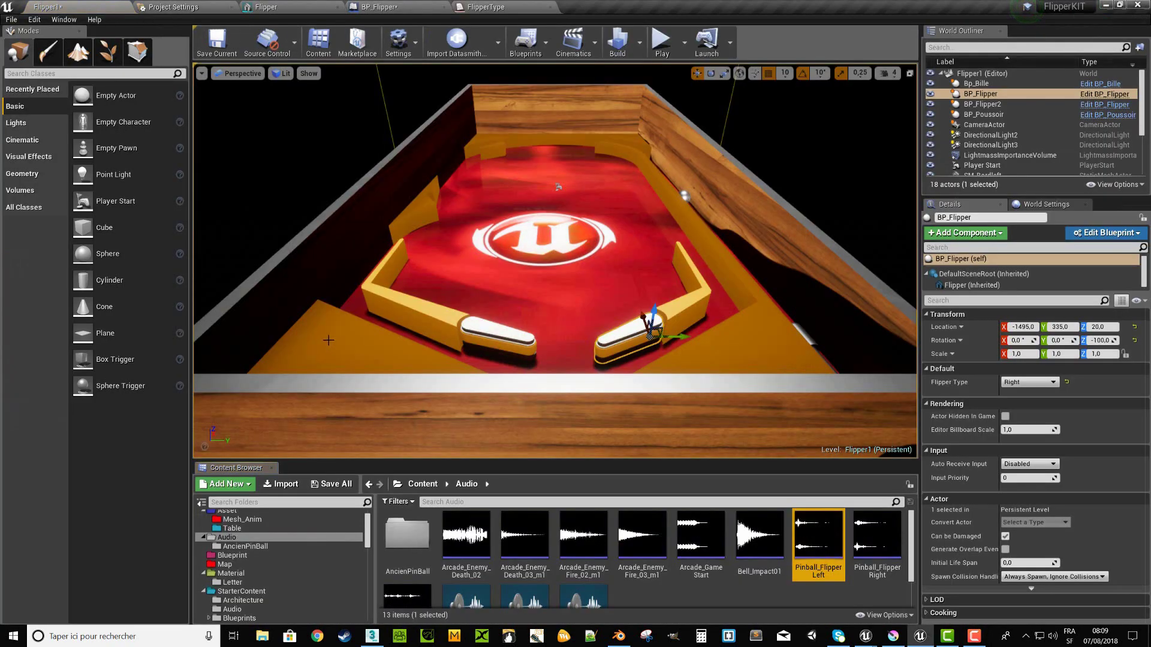
Preview the Pinball_Flipper Left sound in the Content/Audio folder
click(820, 536)
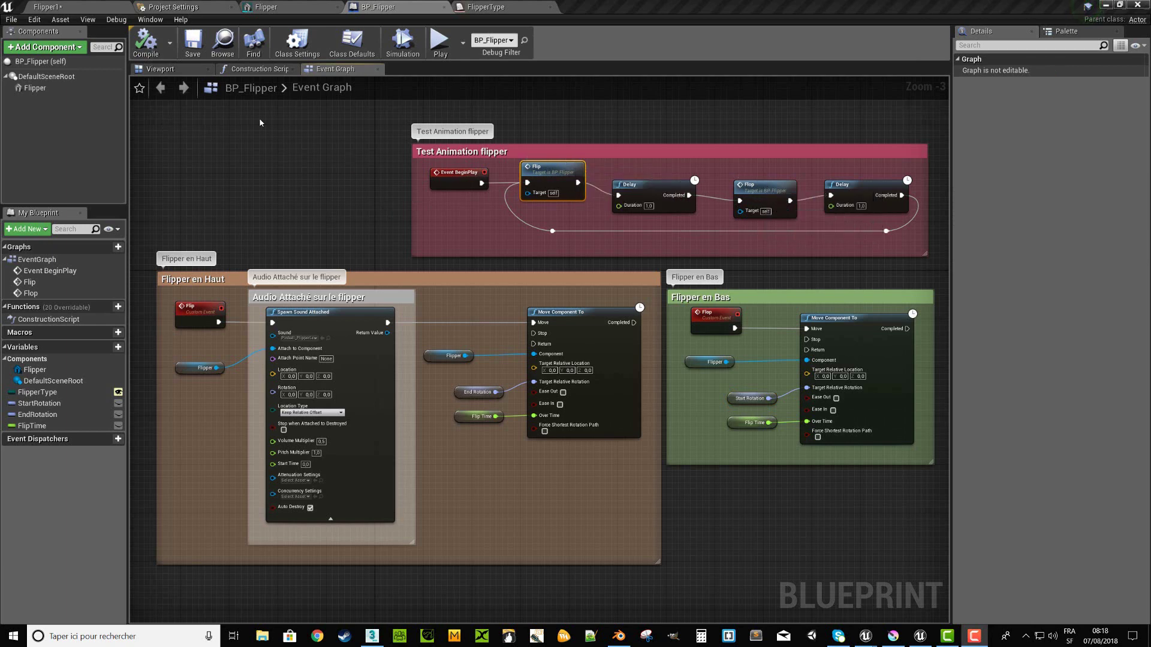
right_click(274, 122)
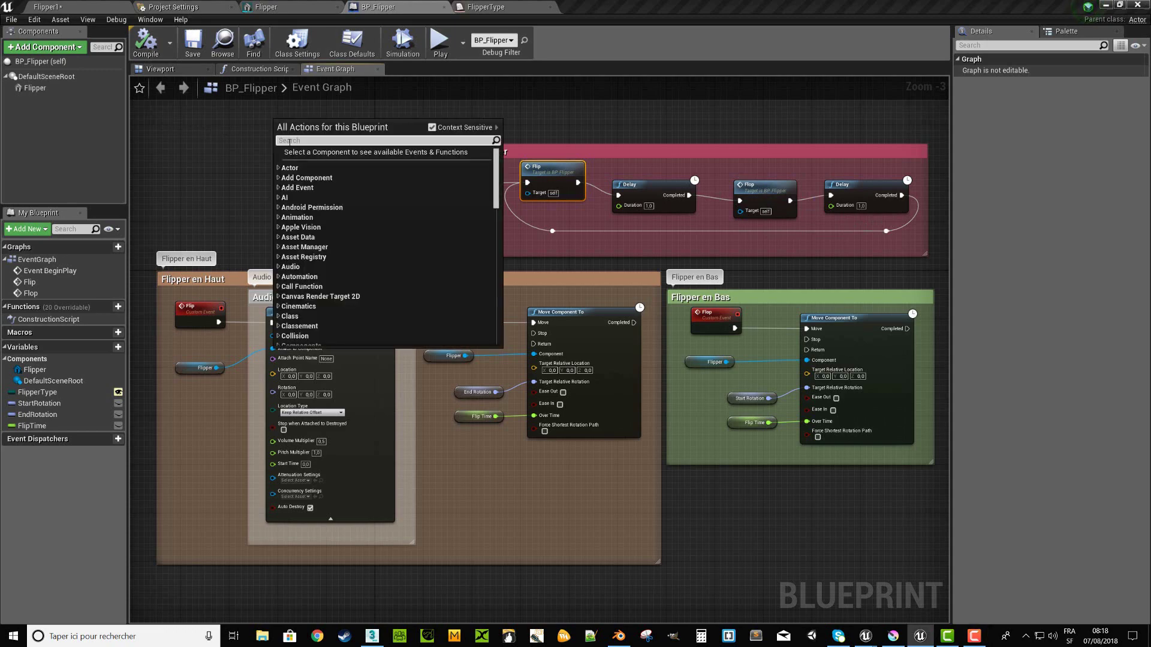
text(f)
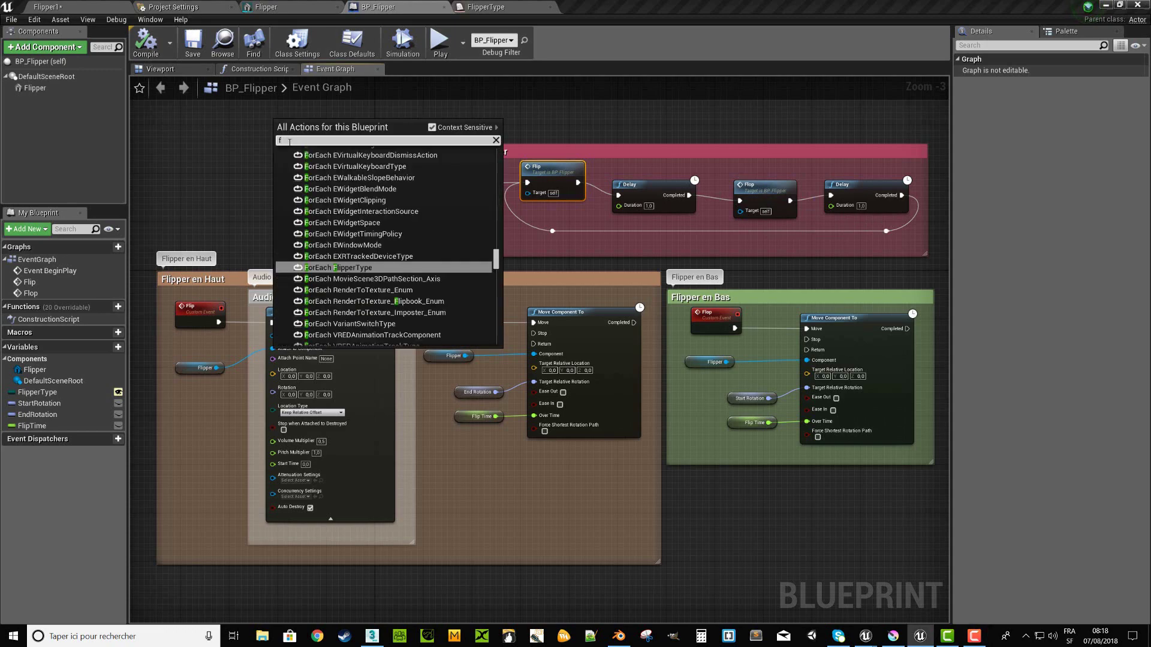
text(lip)
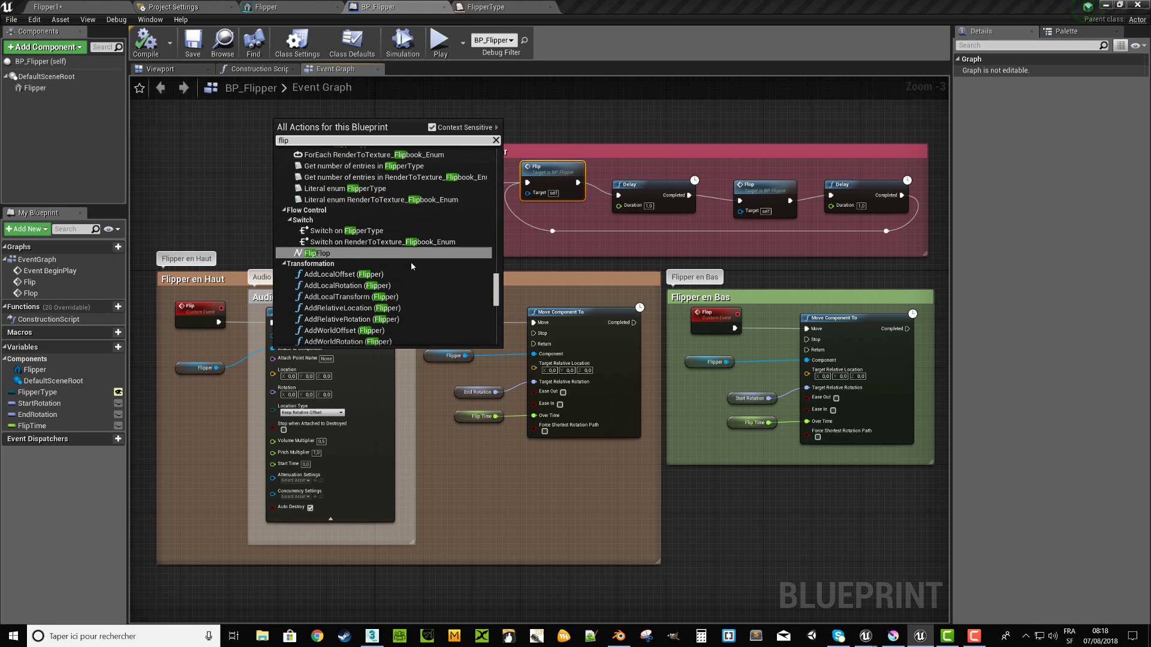
drag(496, 290, 504, 160)
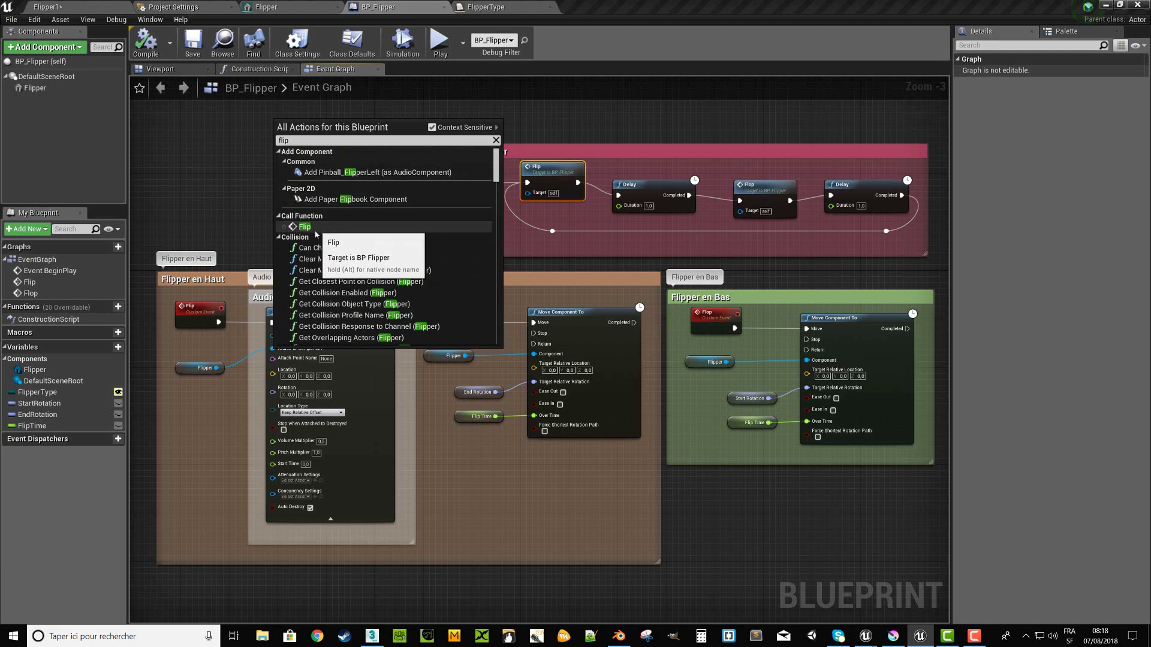
click(235, 163)
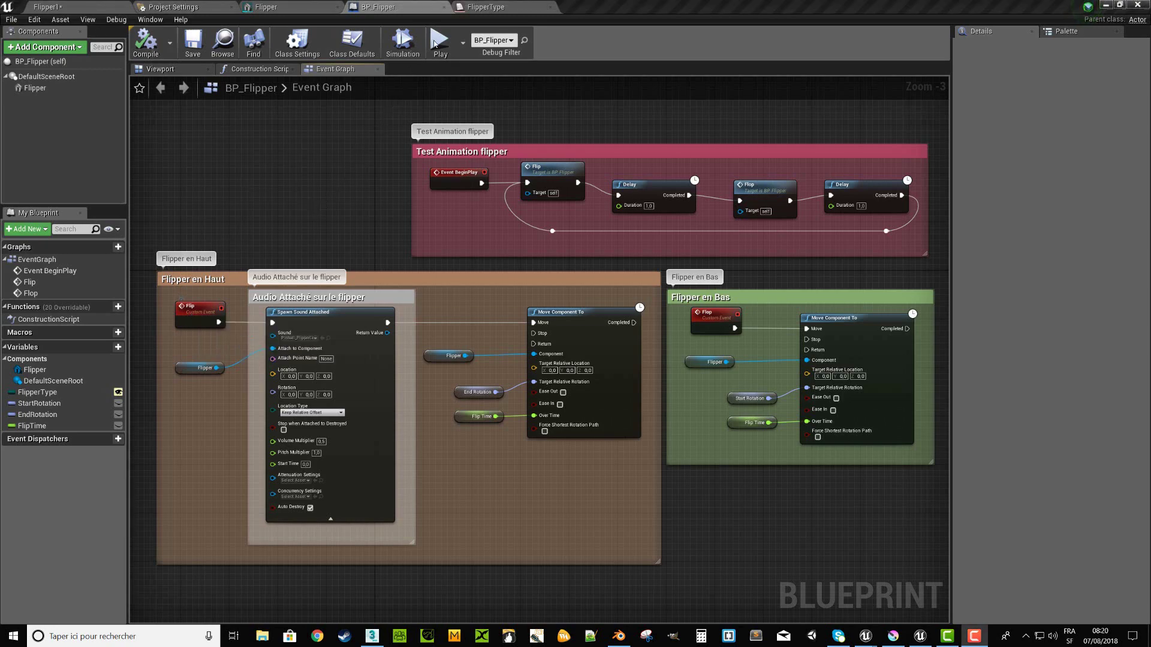
Simulate the pinball table, watching the test loop beside the preview, then stop it
click(439, 41)
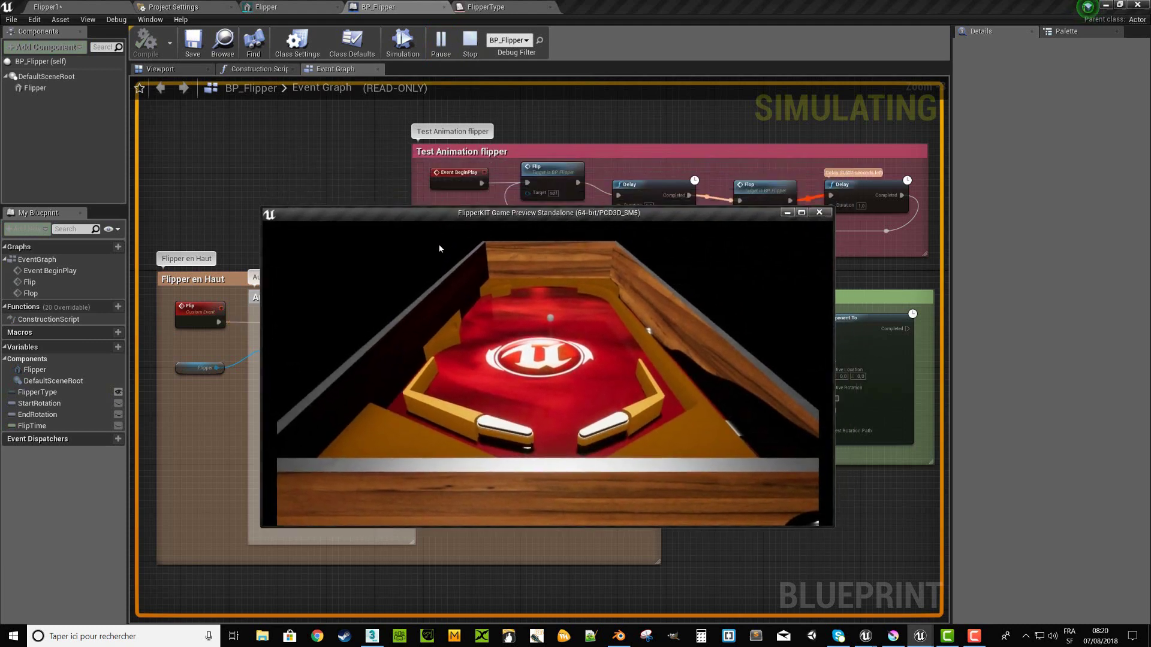
drag(473, 174, 451, 271)
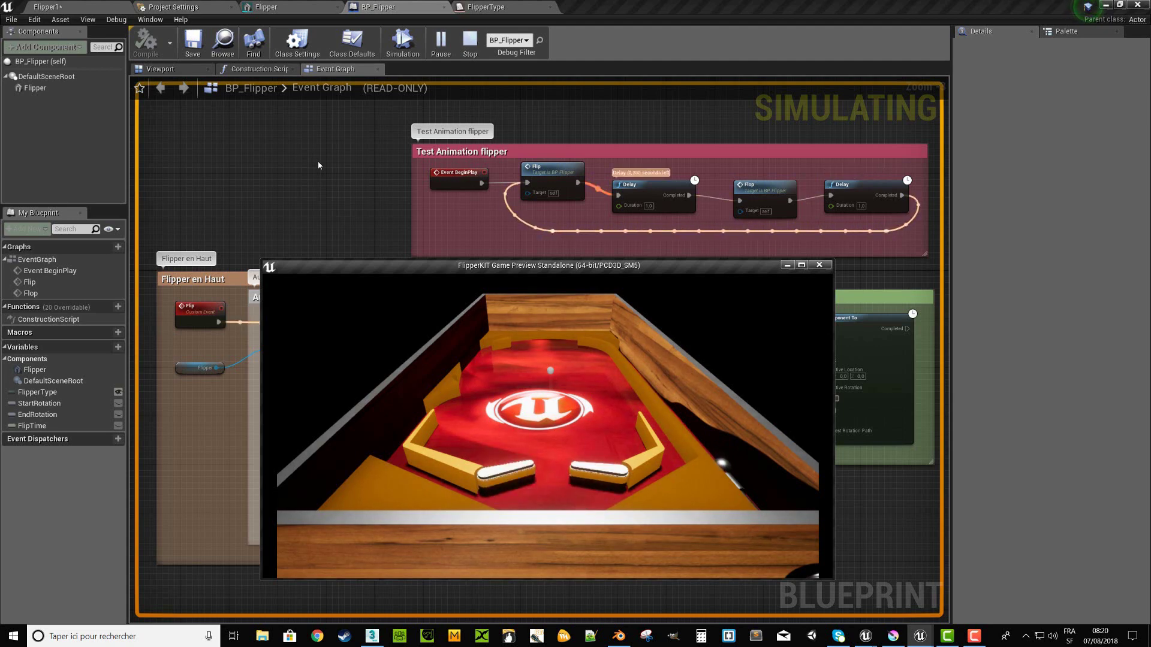
key(Escape)
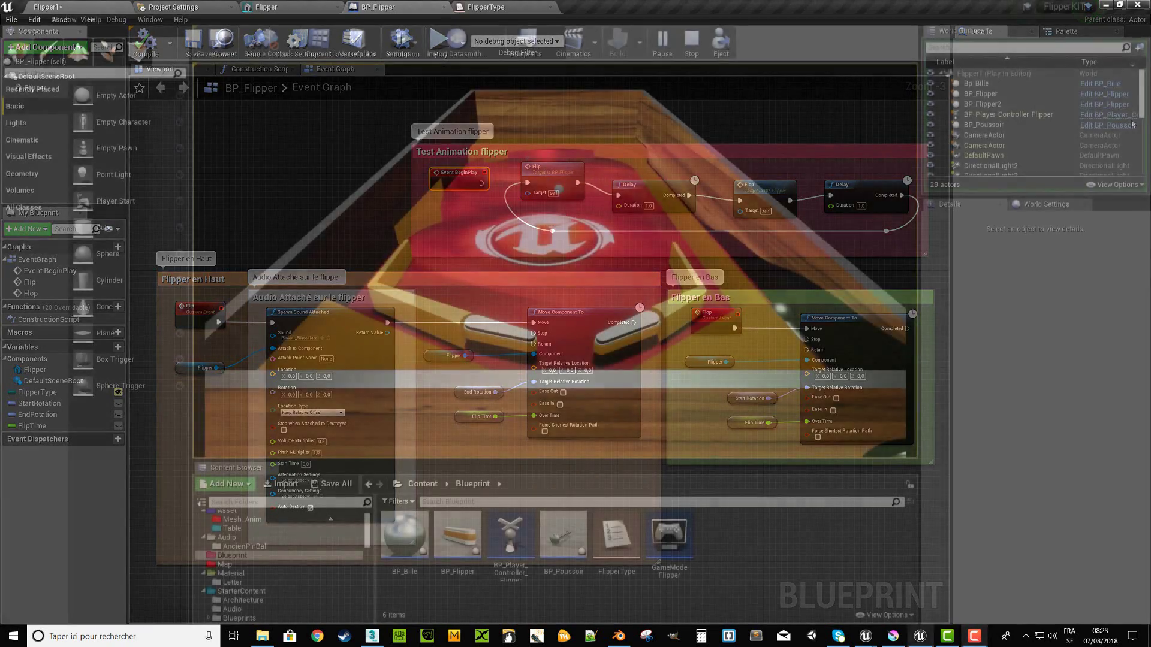
Alternate the Right and Left arrow keys to flick the right and left flippers repeatedly
key(Right)
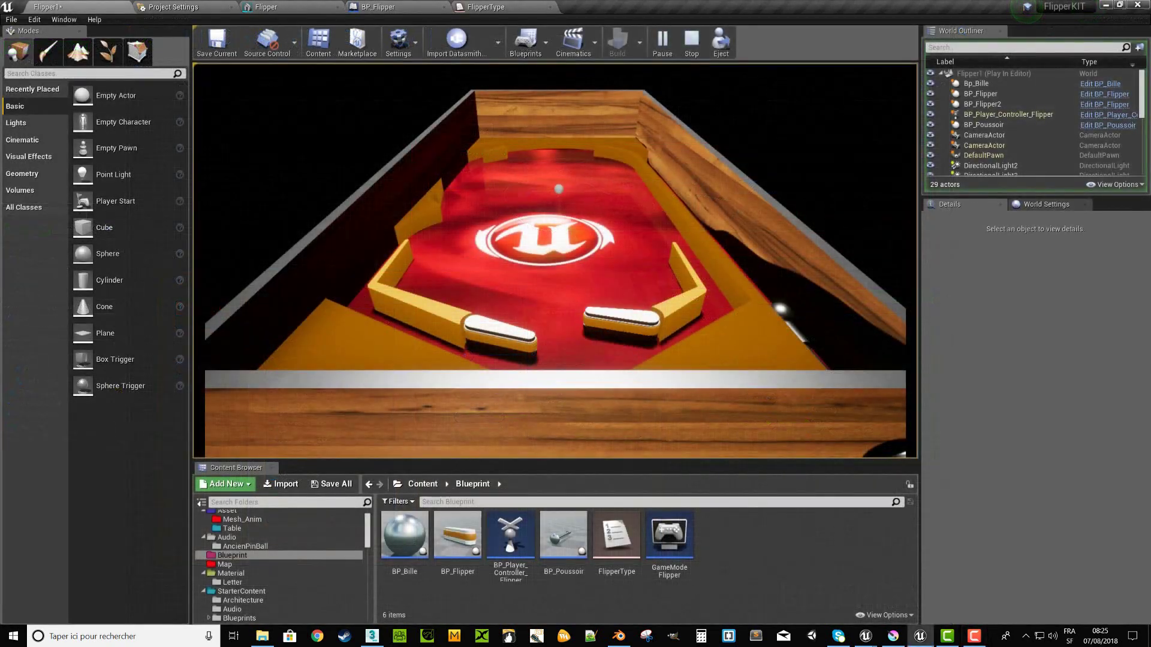
key(Left)
key(Right)
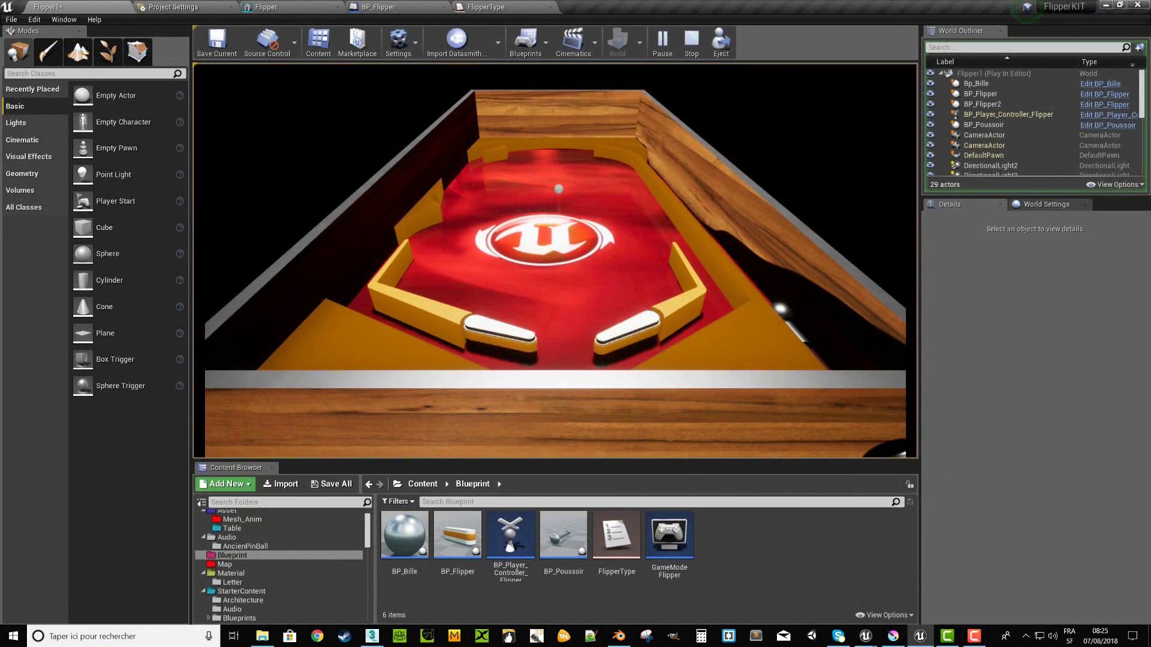
key(Left)
key(Right)
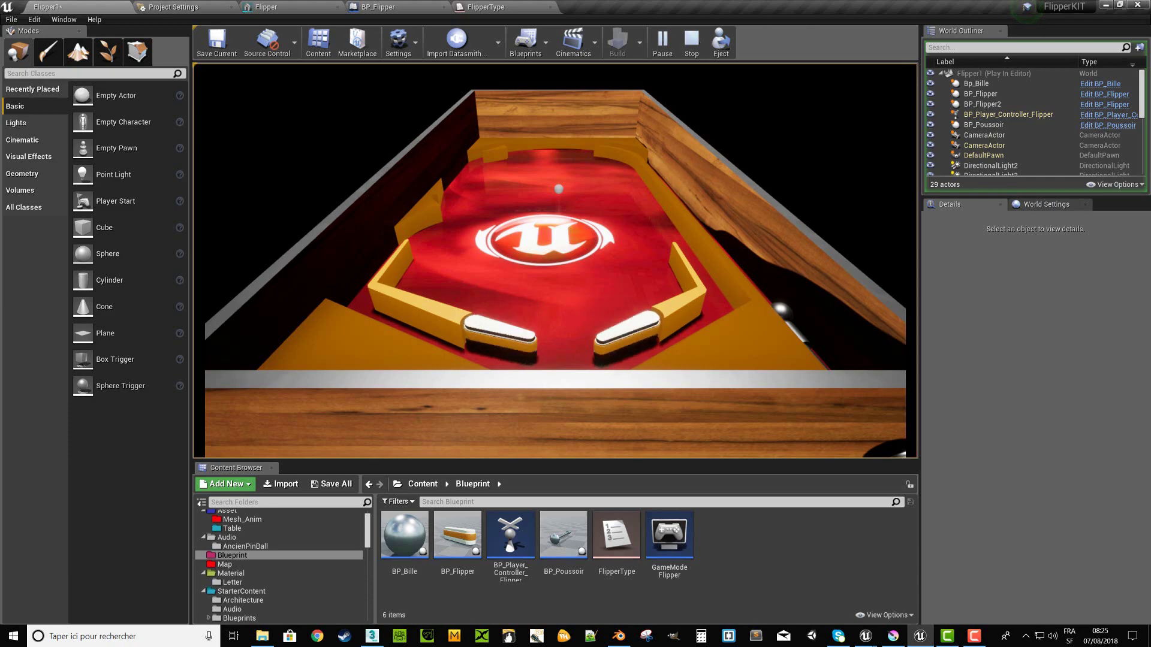